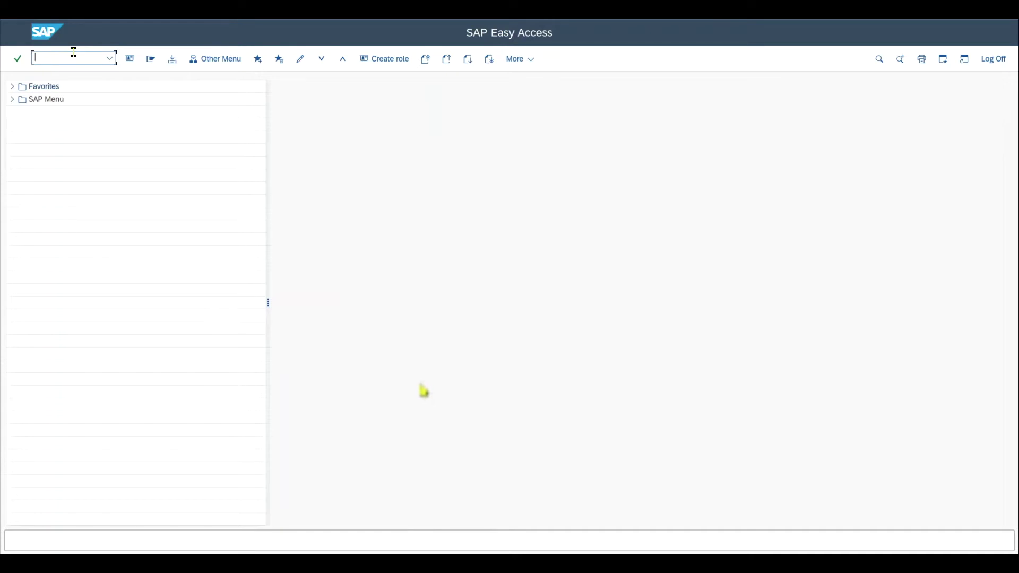
Step: Open the Terms of Payment overview with OBB8 and mark payment term row 0003
{"action": "type", "text": "obb8"}
{"action": "key", "text": "Return"}
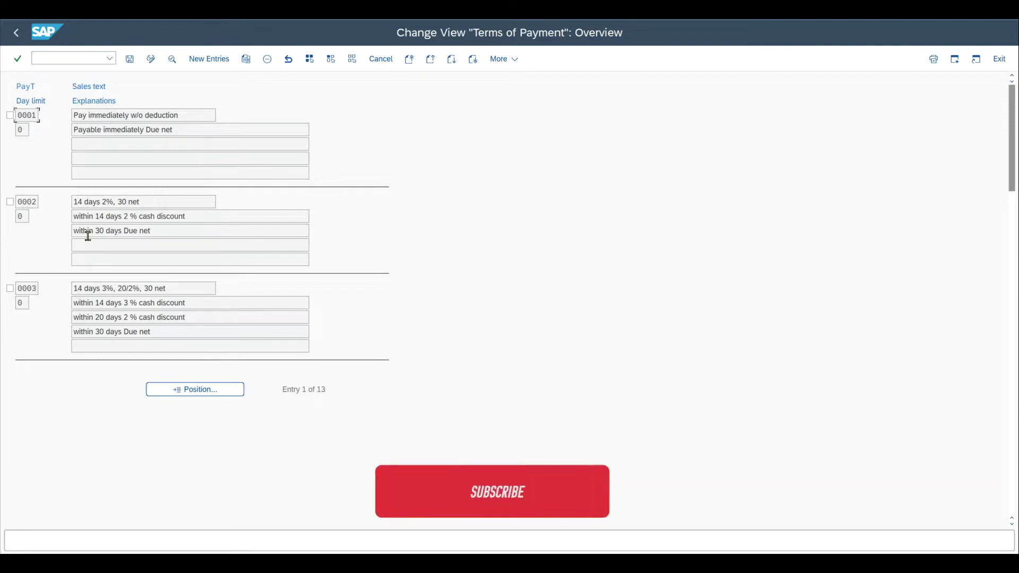
{"action": "left_click", "coordinate": [11, 289]}
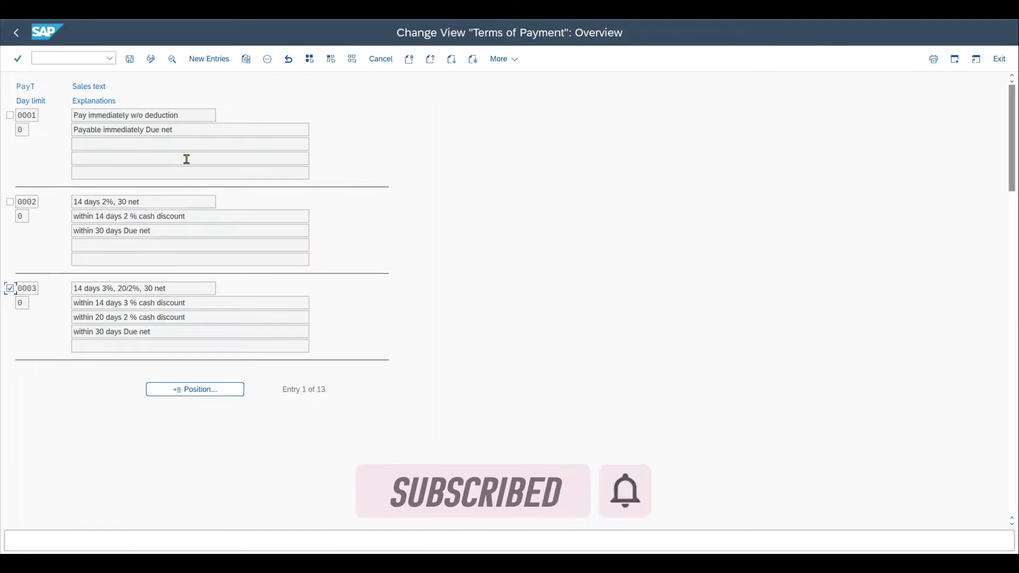
Step: Create a new payment term entry keyed ZZZ1, correcting the mistyped ZZ01
{"action": "left_click", "coordinate": [220, 59]}
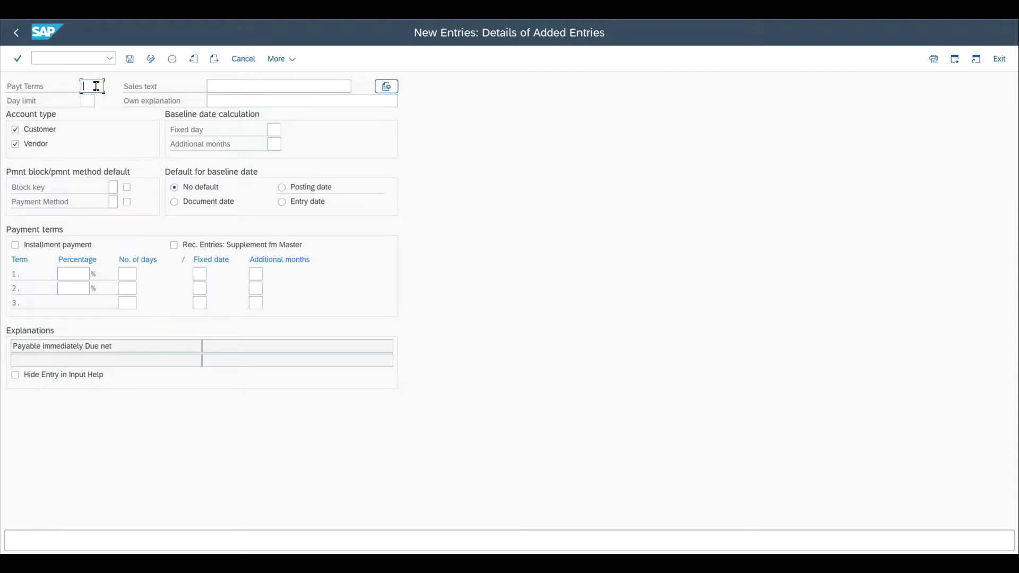
{"action": "type", "text": "ZZ01"}
{"action": "left_click_drag", "start_coordinate": [96, 86], "coordinate": [73, 85]}
{"action": "type", "text": "ZZZ1"}
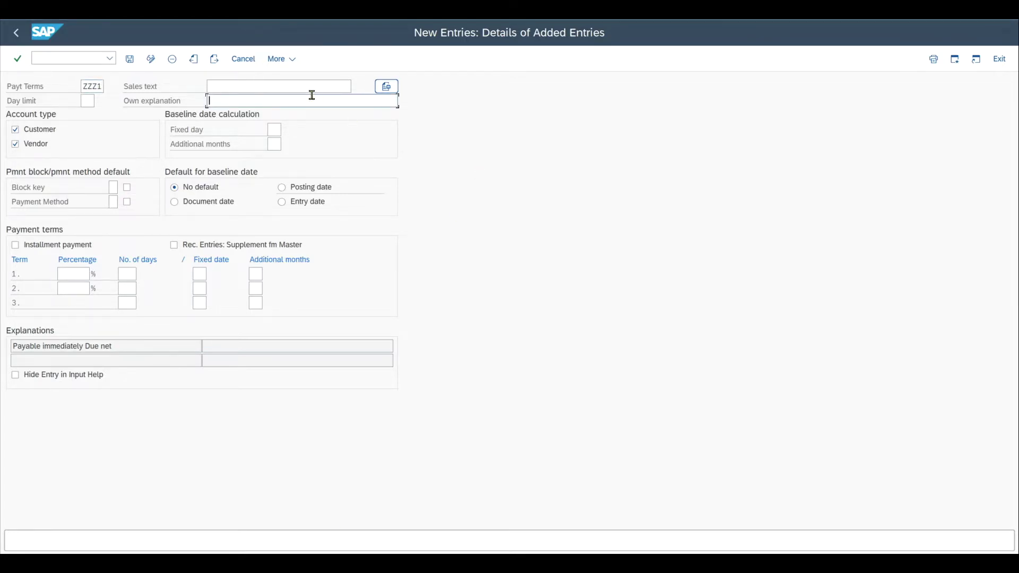
{"action": "left_click", "coordinate": [280, 87]}
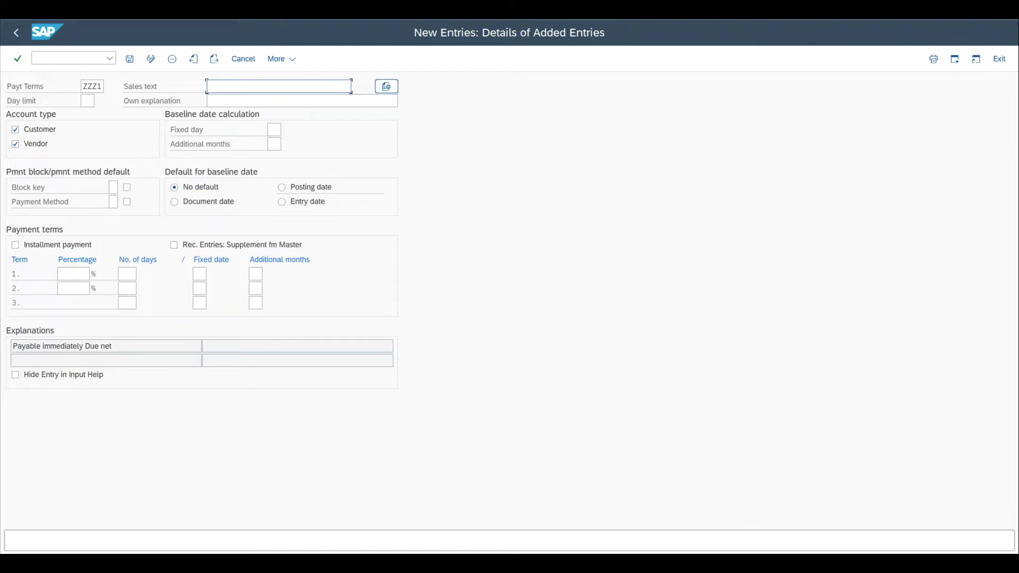
{"action": "left_click", "coordinate": [313, 86]}
Step: Enter sales text '10%-10days, 5%-25days, 30' with a space before 30, and confirm
{"action": "type", "text": "10%-10days, 5%-25days,30"}
{"action": "left_click_drag", "start_coordinate": [308, 86], "coordinate": [300, 86]}
{"action": "left_click", "coordinate": [299, 86]}
{"action": "key", "text": "Return"}
{"action": "left_click", "coordinate": [277, 101]}
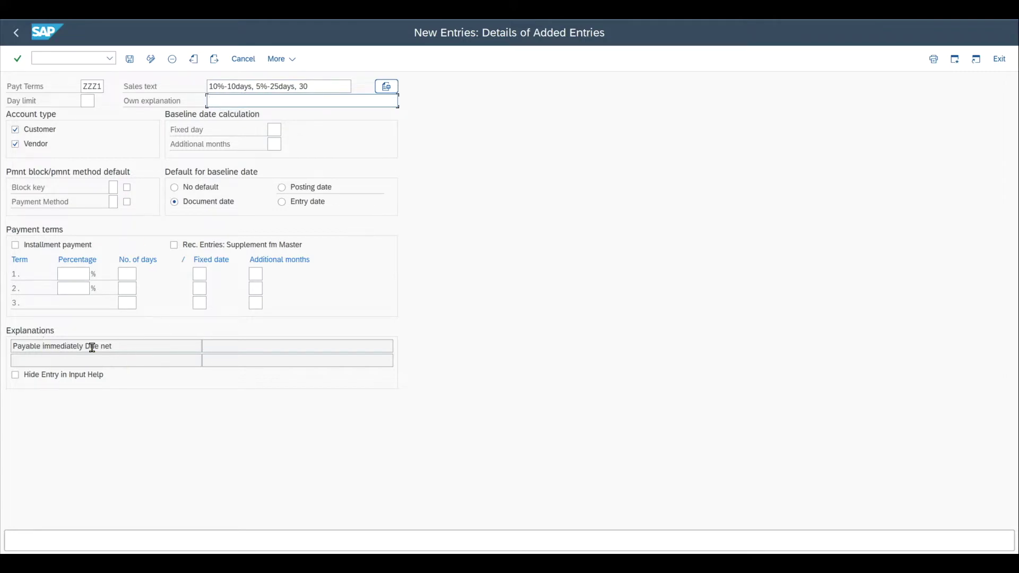
{"action": "left_click_drag", "start_coordinate": [129, 346], "coordinate": [4, 349]}
{"action": "left_click", "coordinate": [148, 345]}
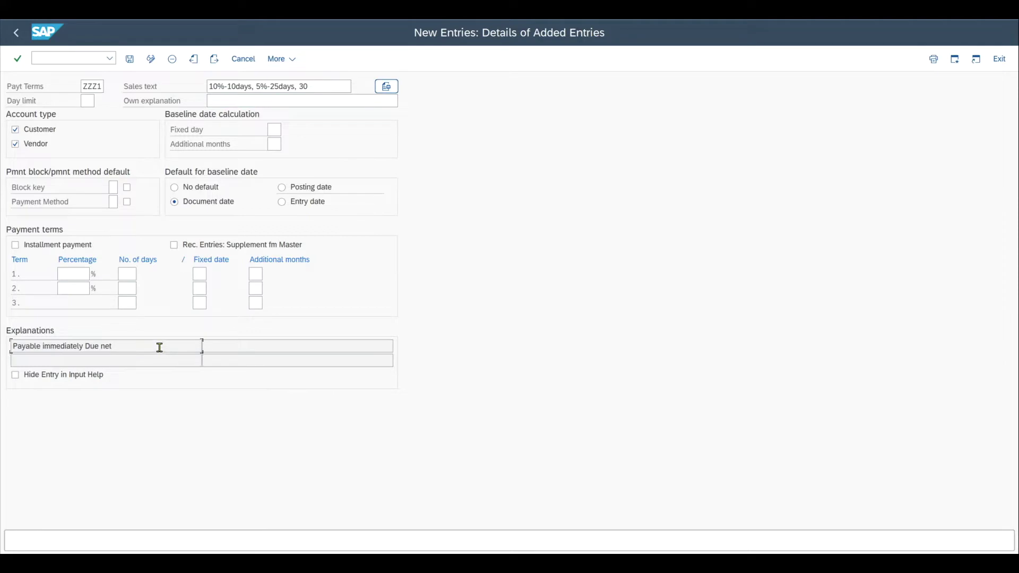
{"action": "left_click", "coordinate": [257, 101]}
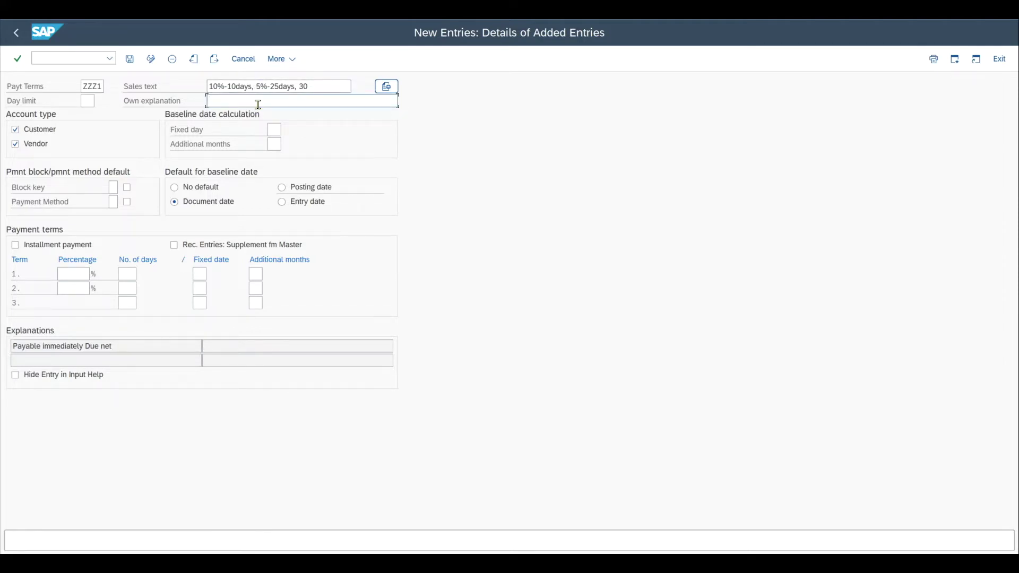
{"action": "type", "text": "Text"}
{"action": "key", "text": "Return"}
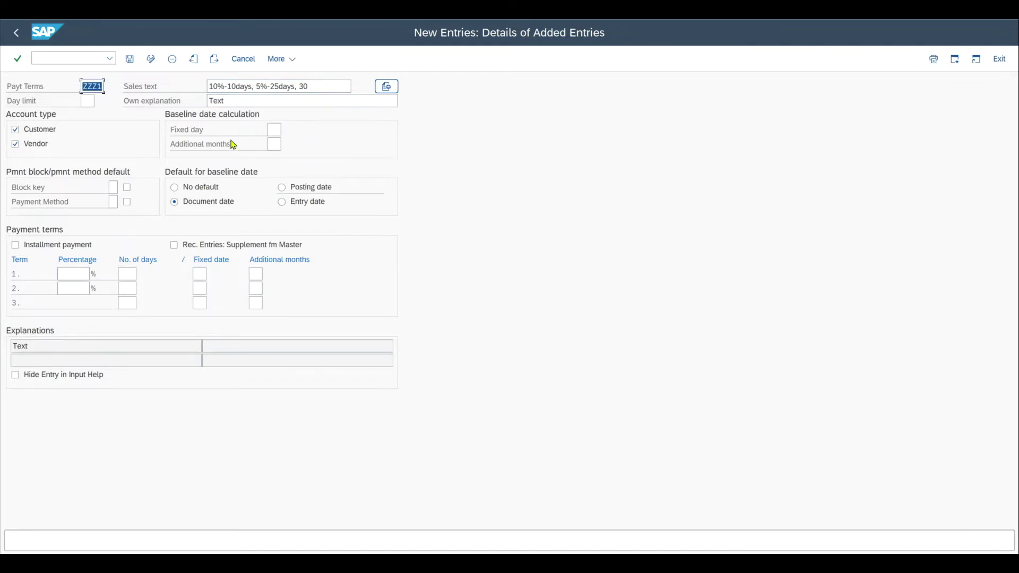
{"action": "left_click", "coordinate": [252, 103]}
{"action": "key", "text": "BackSpace"}
{"action": "key", "text": "Return"}
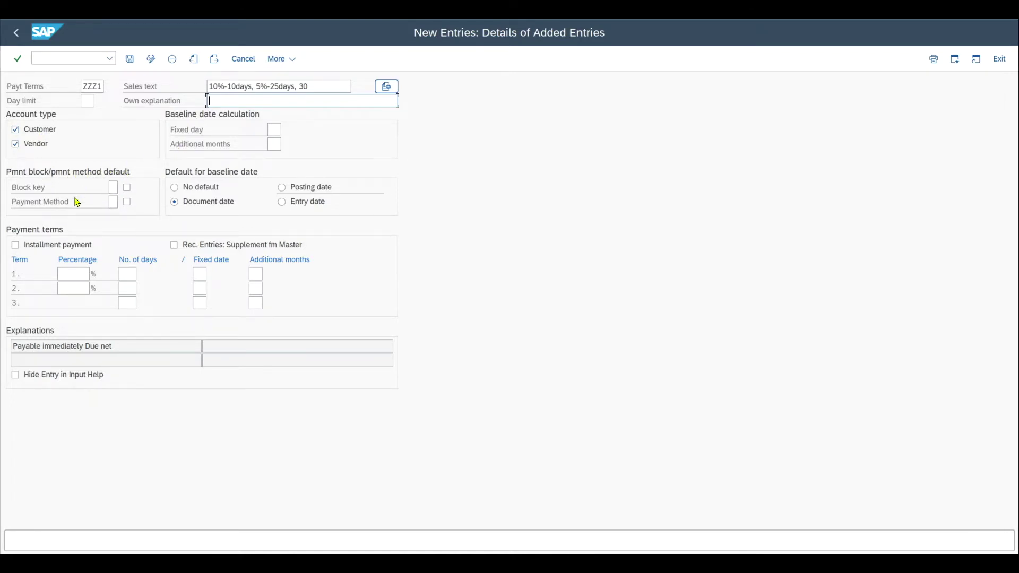
{"action": "left_click", "coordinate": [244, 177]}
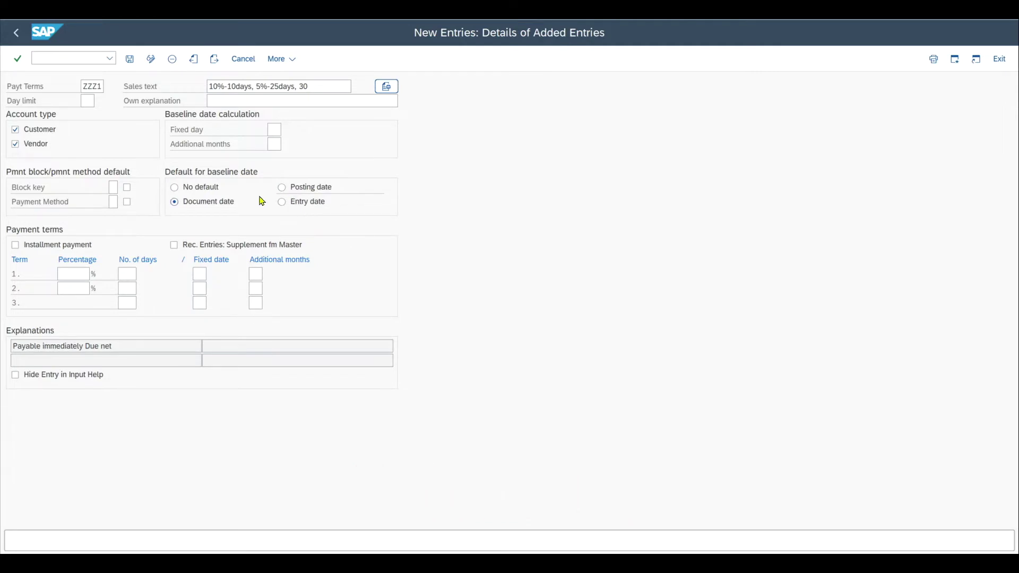
Step: Set Posting date as the default baseline date for ZZZ1
{"action": "left_click", "coordinate": [214, 191]}
{"action": "left_click", "coordinate": [297, 189]}
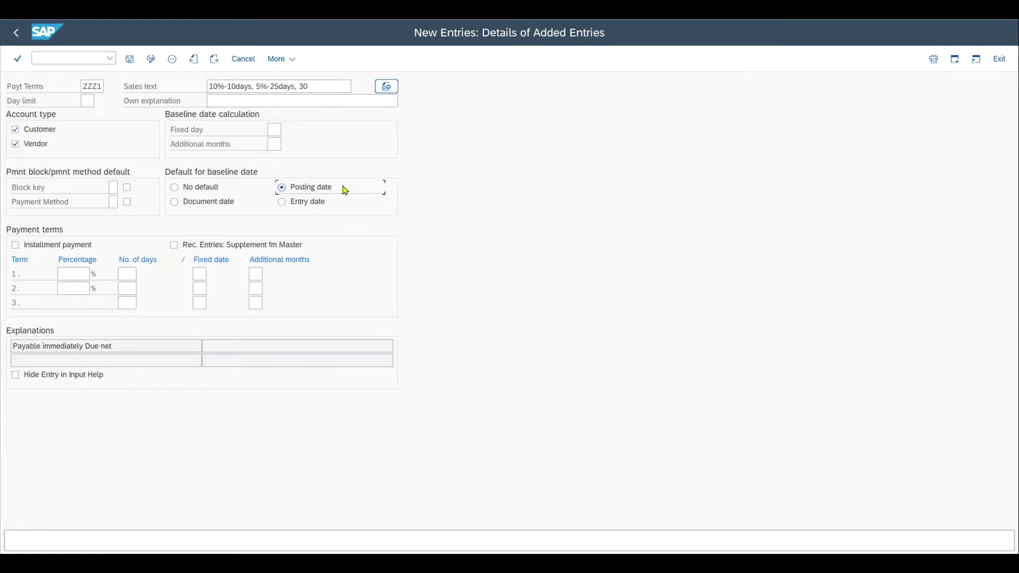
{"action": "left_click", "coordinate": [221, 204]}
{"action": "left_click", "coordinate": [288, 207]}
{"action": "left_click", "coordinate": [287, 189]}
{"action": "left_click", "coordinate": [76, 274]}
Step: Enter the first term as a 10% discount within 10 days
{"action": "key", "text": "Tab"}
{"action": "type", "text": "10"}
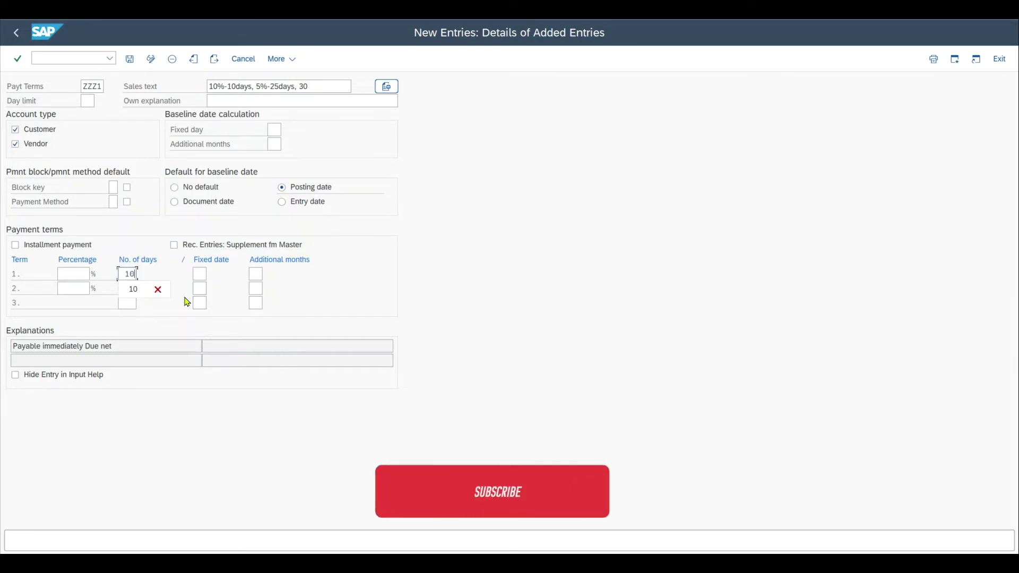
{"action": "left_click", "coordinate": [78, 271]}
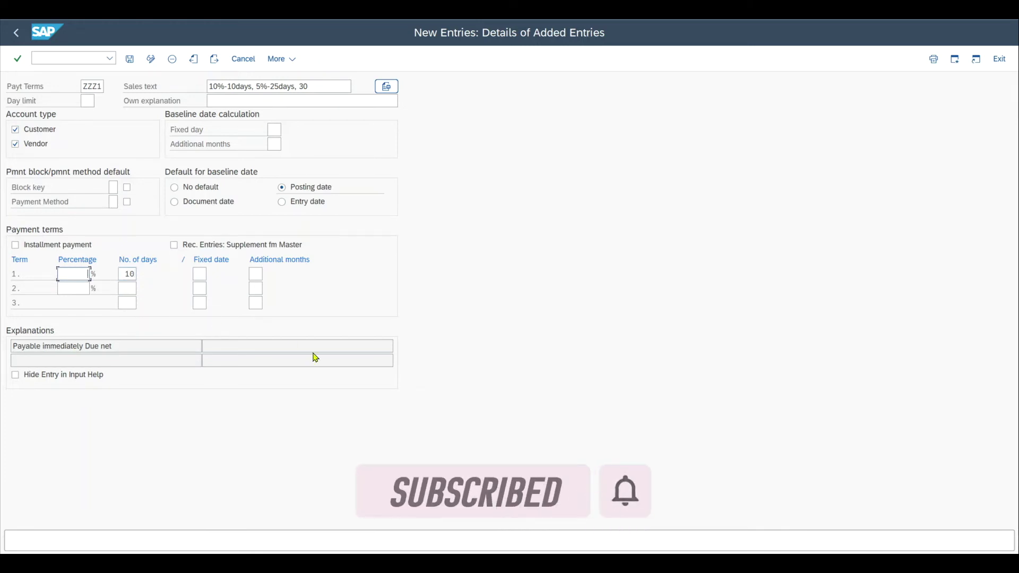
{"action": "type", "text": "10"}
{"action": "left_click", "coordinate": [79, 288]}
{"action": "left_click", "coordinate": [125, 273]}
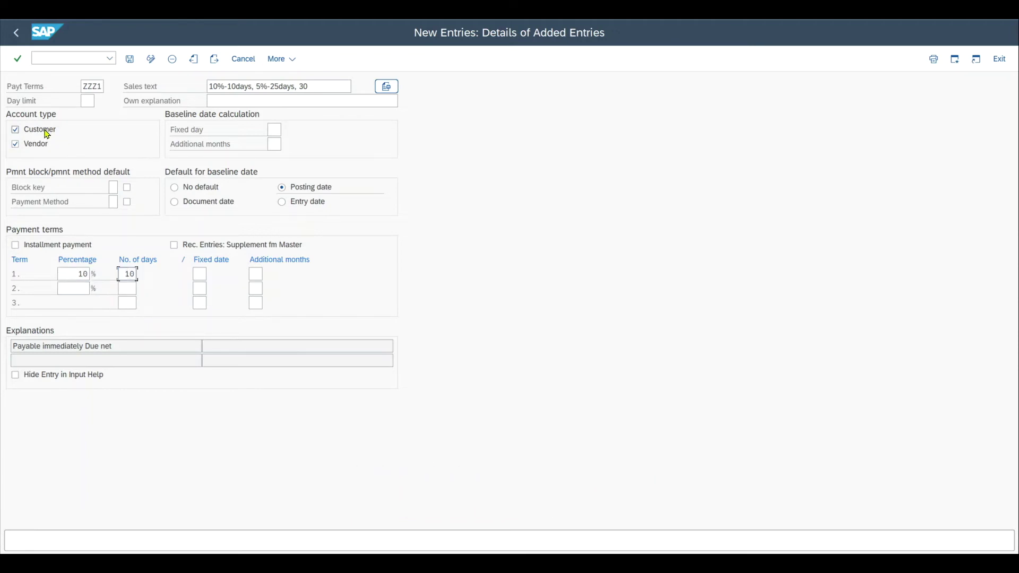
{"action": "double_click", "coordinate": [125, 274]}
{"action": "double_click", "coordinate": [85, 274]}
{"action": "left_click", "coordinate": [83, 274]}
Step: Add 5% within 20 days and net 30 days, then confirm to generate explanations
{"action": "left_click", "coordinate": [127, 289]}
{"action": "type", "text": "20"}
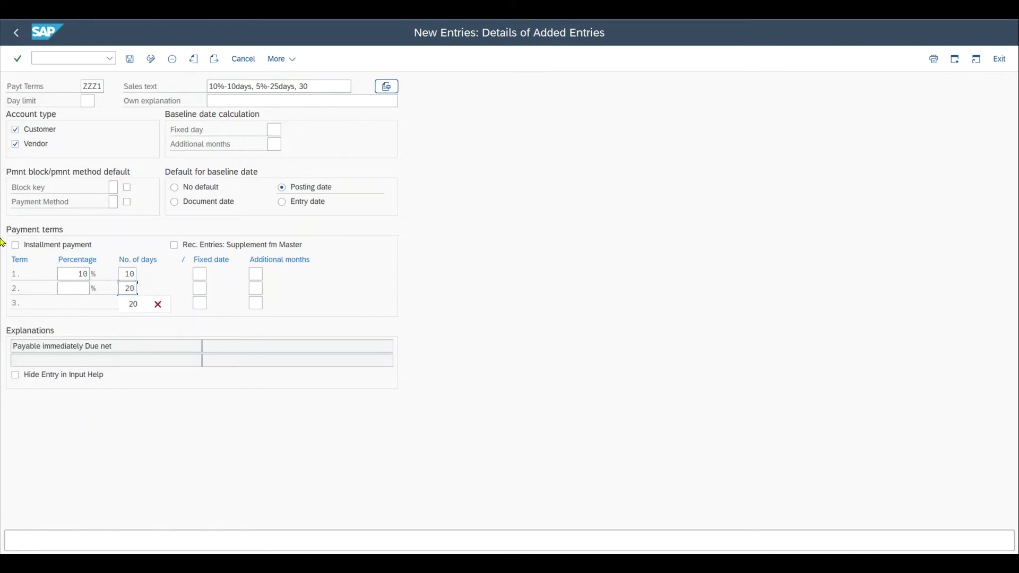
{"action": "left_click", "coordinate": [80, 293]}
{"action": "type", "text": "5"}
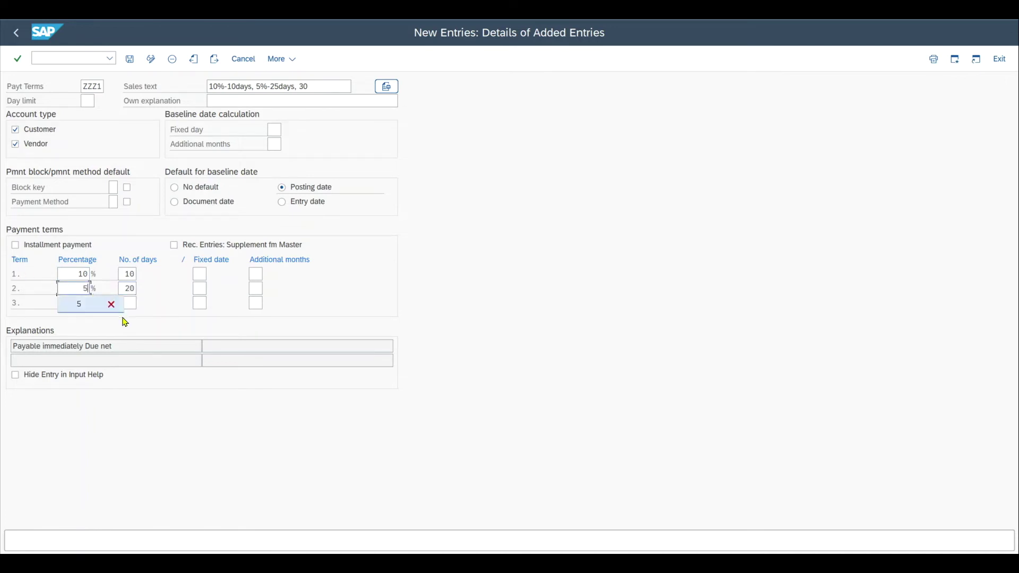
{"action": "left_click", "coordinate": [134, 303]}
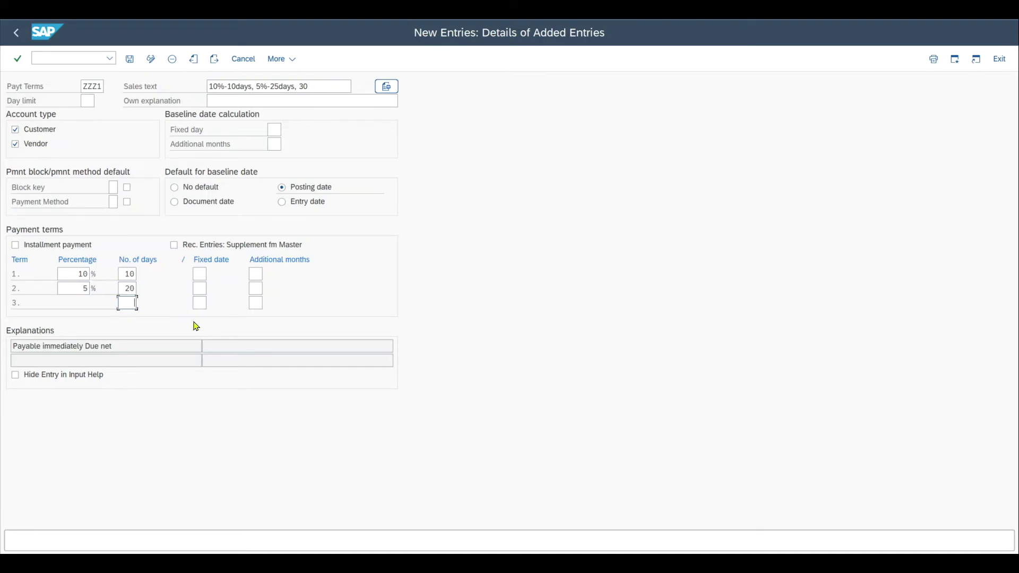
{"action": "type", "text": "30"}
{"action": "key", "text": "Return"}
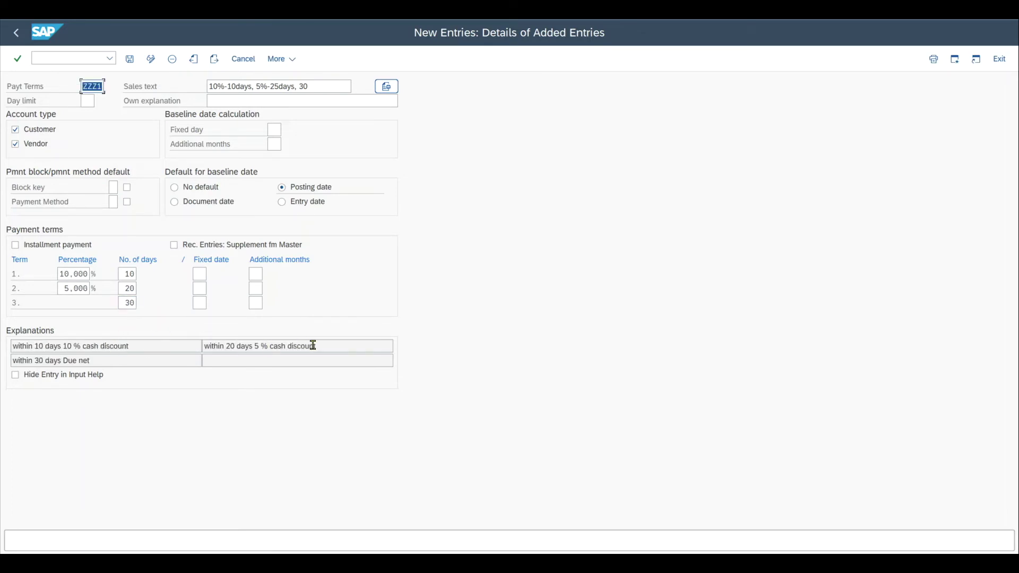
{"action": "left_click_drag", "start_coordinate": [314, 345], "coordinate": [4, 356]}
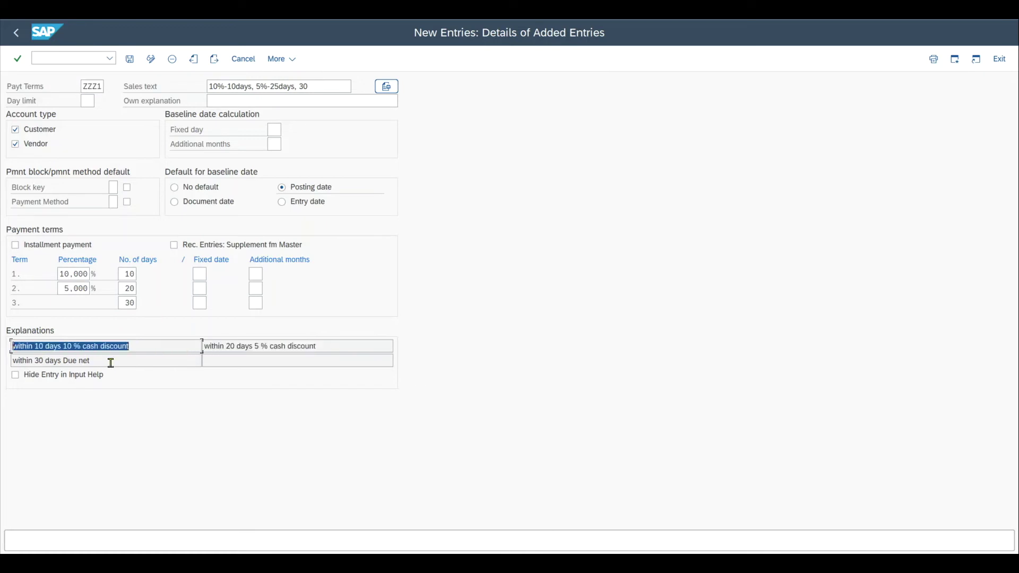
{"action": "left_click_drag", "start_coordinate": [109, 361], "coordinate": [3, 361]}
{"action": "left_click_drag", "start_coordinate": [137, 345], "coordinate": [2, 349]}
{"action": "left_click", "coordinate": [239, 99]}
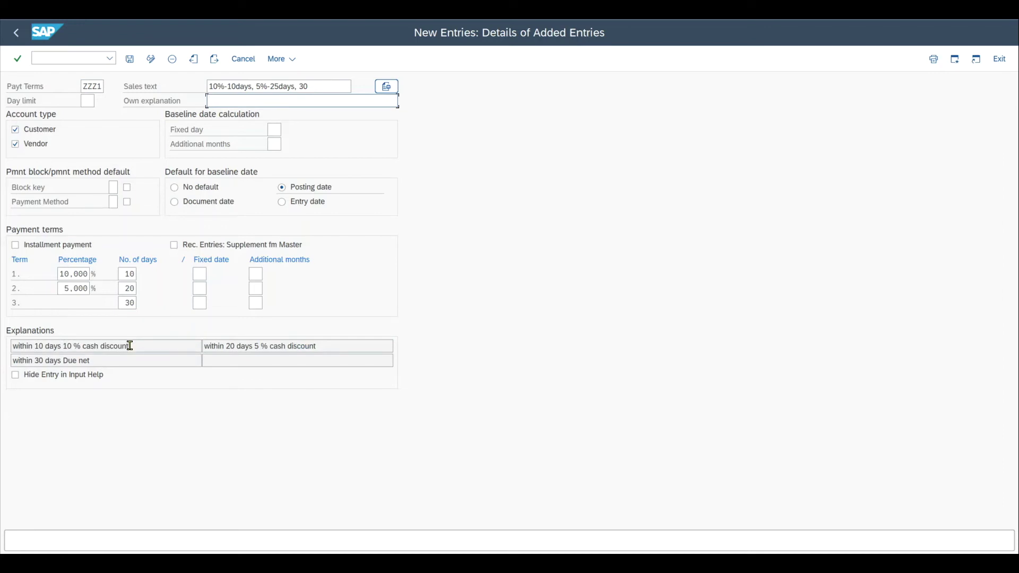
{"action": "left_click_drag", "start_coordinate": [151, 348], "coordinate": [4, 344]}
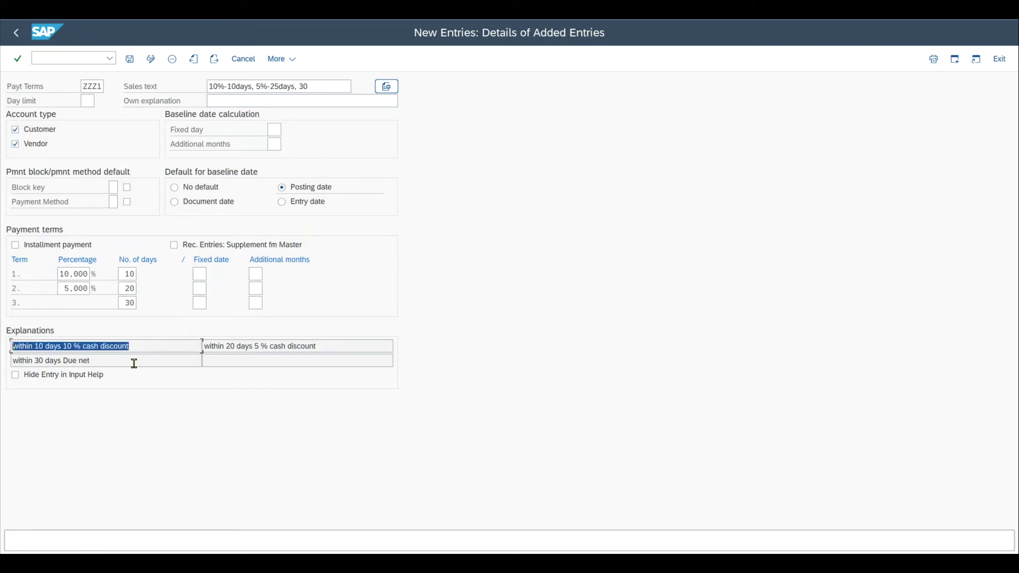
{"action": "left_click_drag", "start_coordinate": [134, 362], "coordinate": [5, 361]}
{"action": "left_click_drag", "start_coordinate": [334, 343], "coordinate": [195, 346]}
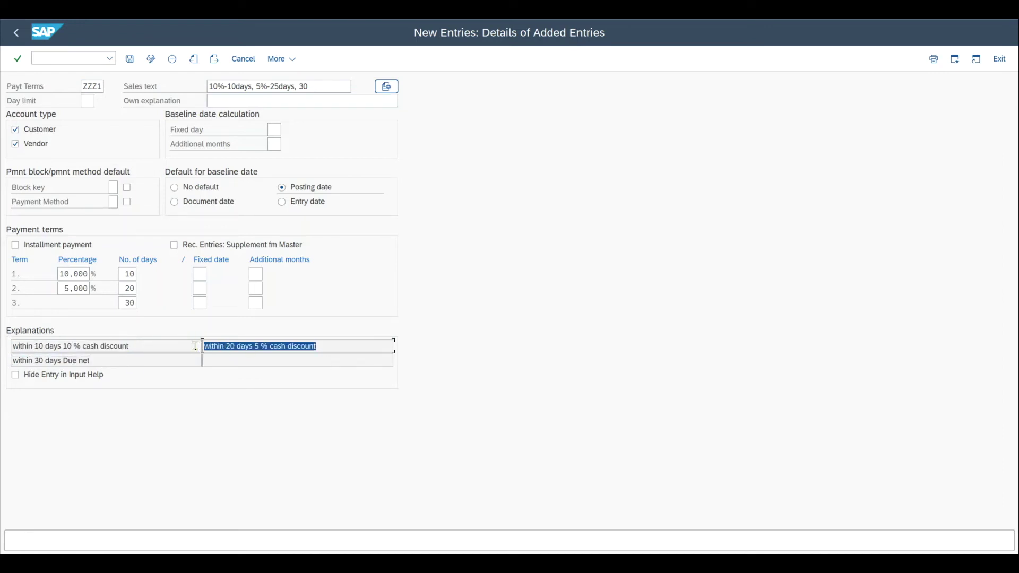
{"action": "left_click", "coordinate": [157, 351]}
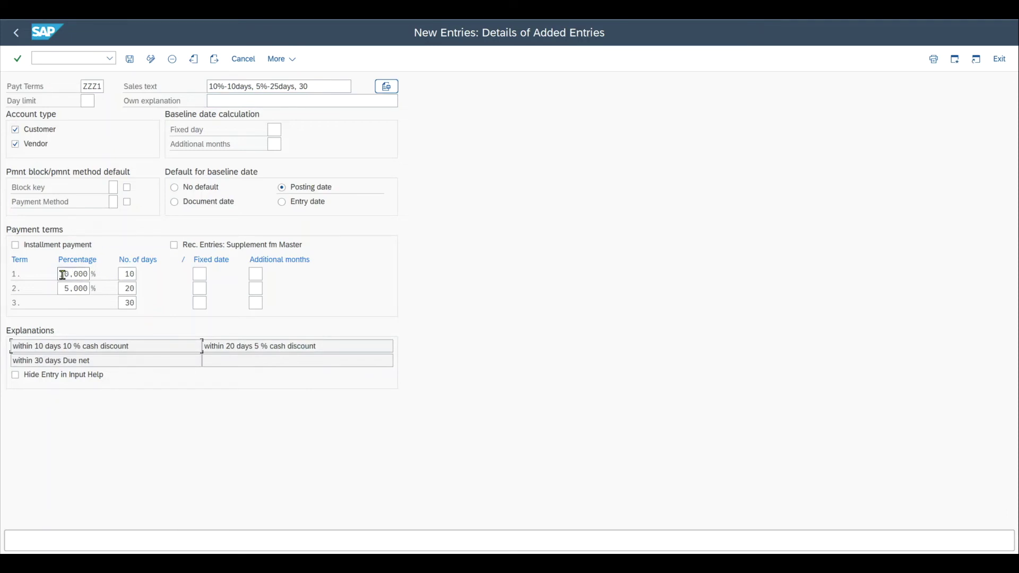
{"action": "left_click_drag", "start_coordinate": [62, 274], "coordinate": [118, 274]}
{"action": "left_click", "coordinate": [122, 273]}
{"action": "left_click_drag", "start_coordinate": [125, 288], "coordinate": [136, 289]}
{"action": "left_click", "coordinate": [123, 300]}
{"action": "mouse_move", "coordinate": [132, 302]}
{"action": "left_mouse_down"}
{"action": "mouse_move", "coordinate": [120, 302]}
{"action": "mouse_move", "coordinate": [135, 303]}
{"action": "left_mouse_up"}
{"action": "left_click", "coordinate": [134, 306]}
{"action": "left_click", "coordinate": [130, 304]}
{"action": "left_click", "coordinate": [130, 303]}
{"action": "left_click", "coordinate": [134, 304]}
{"action": "left_click", "coordinate": [92, 361]}
{"action": "double_click", "coordinate": [79, 87]}
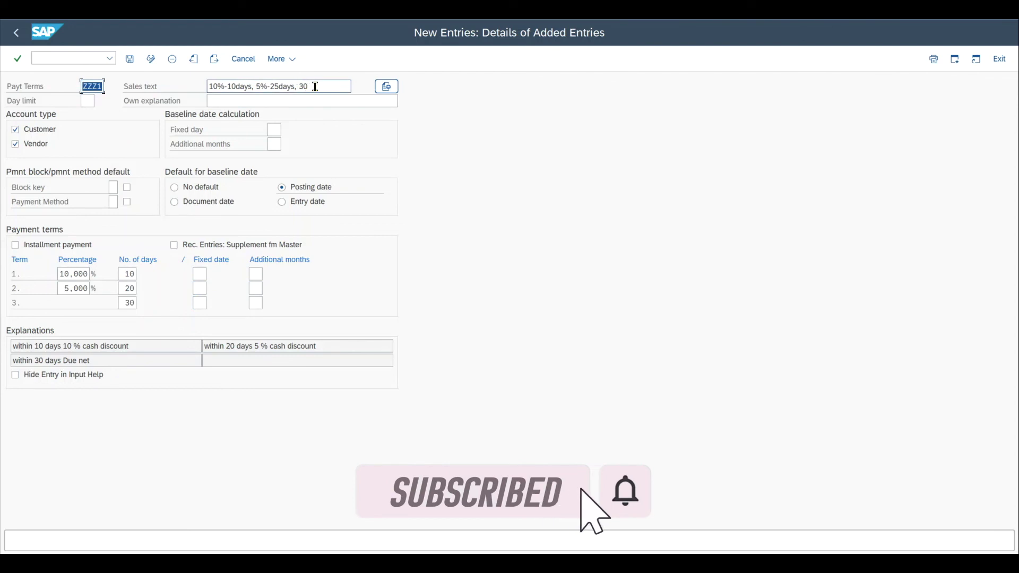
{"action": "left_click_drag", "start_coordinate": [312, 86], "coordinate": [194, 83]}
{"action": "left_click", "coordinate": [217, 101]}
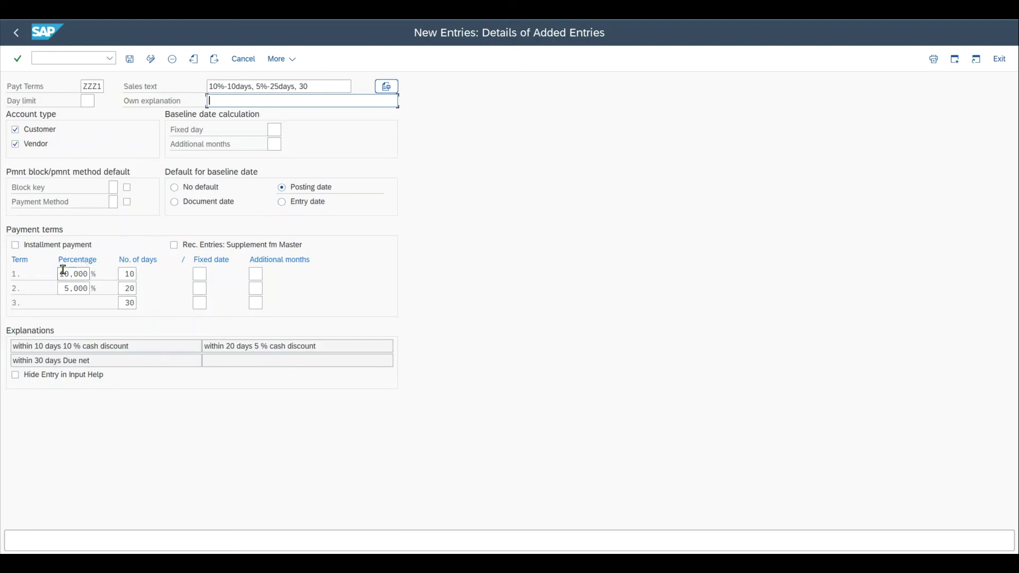
{"action": "left_click_drag", "start_coordinate": [59, 274], "coordinate": [135, 273]}
{"action": "left_click", "coordinate": [127, 289]}
{"action": "double_click", "coordinate": [127, 288]}
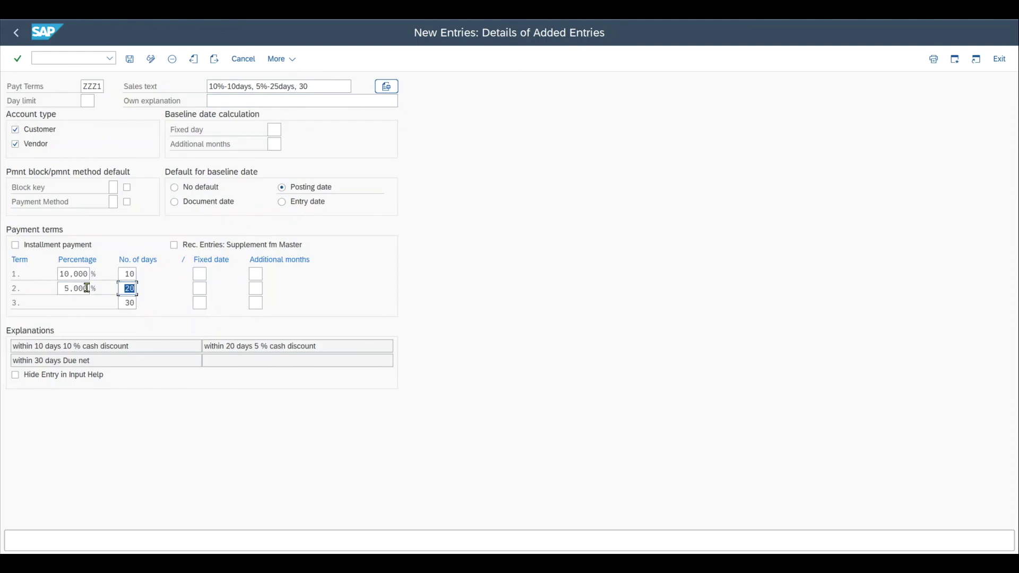
{"action": "left_click_drag", "start_coordinate": [89, 274], "coordinate": [60, 274]}
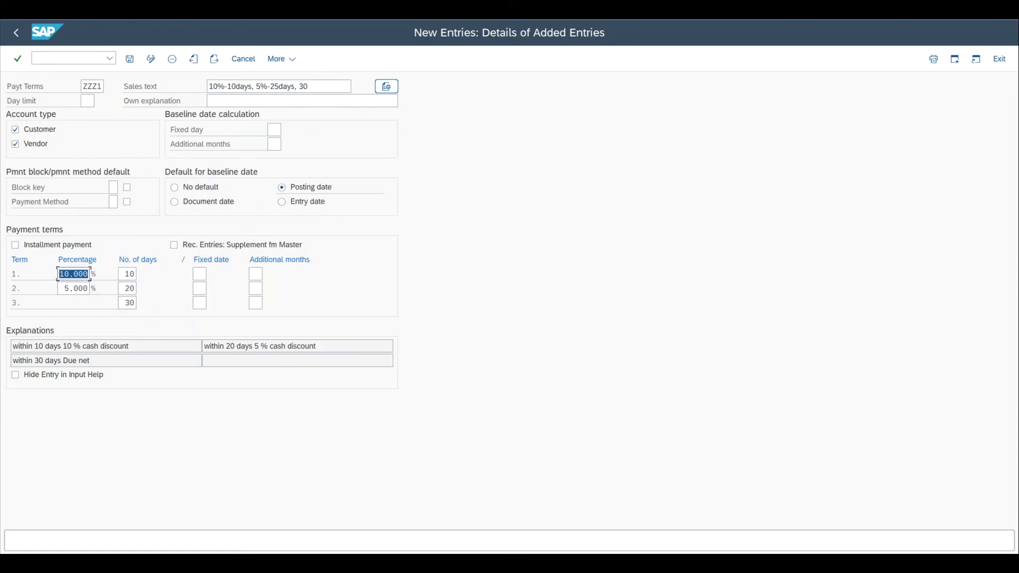